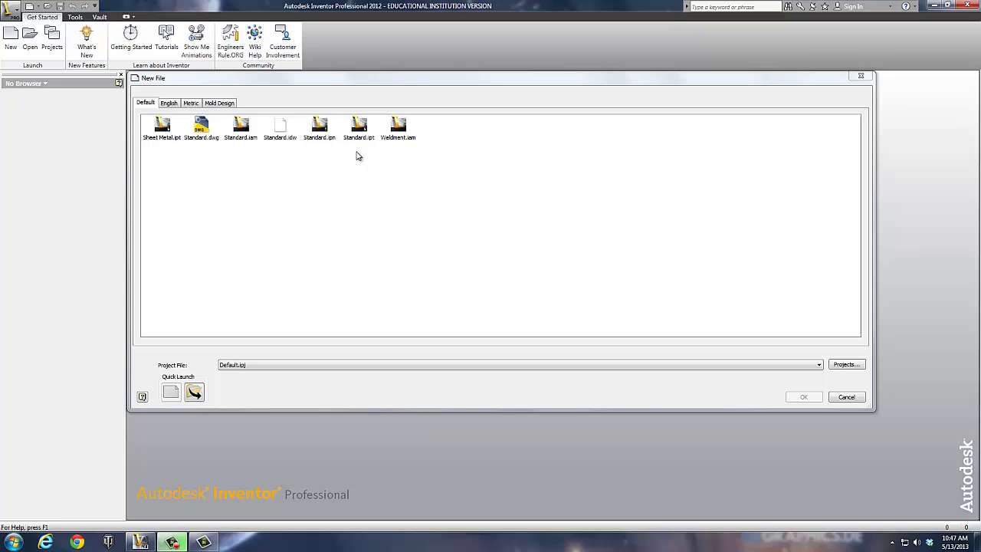
# - Create the new presentation Presentation2 from the Standard.ipn template
pyautogui.click(319, 129)
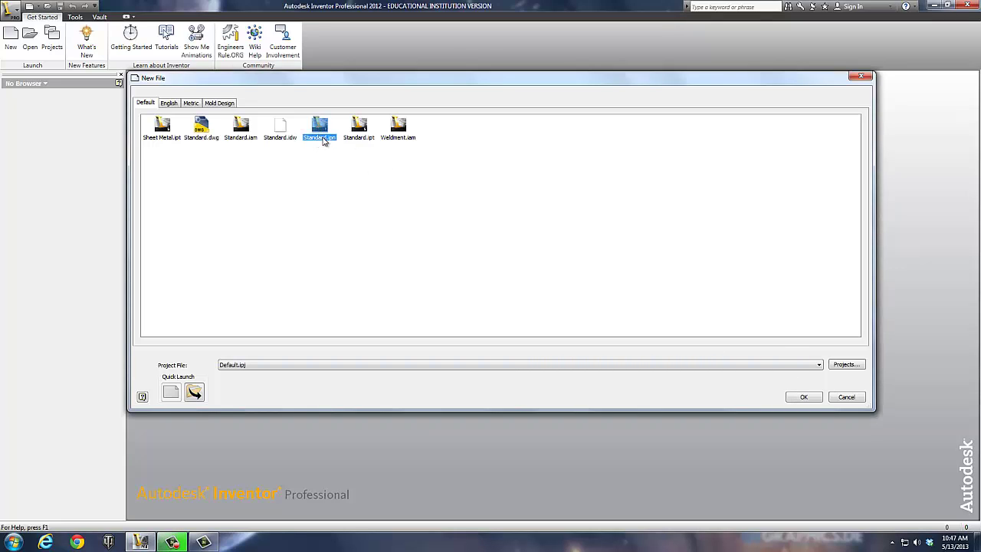
pyautogui.click(803, 398)
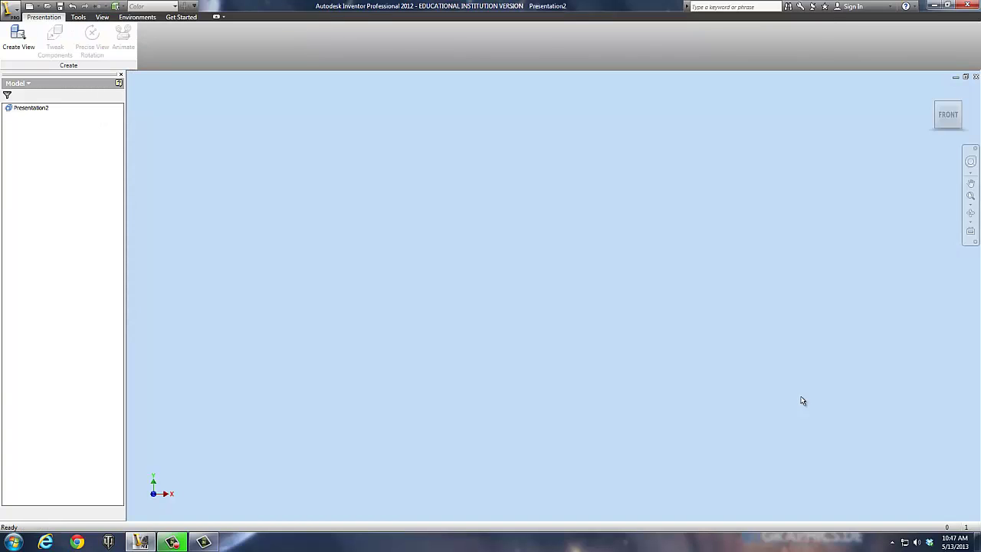
# - Start a new presentation view and select the Castor Assembly file
pyautogui.click(19, 36)
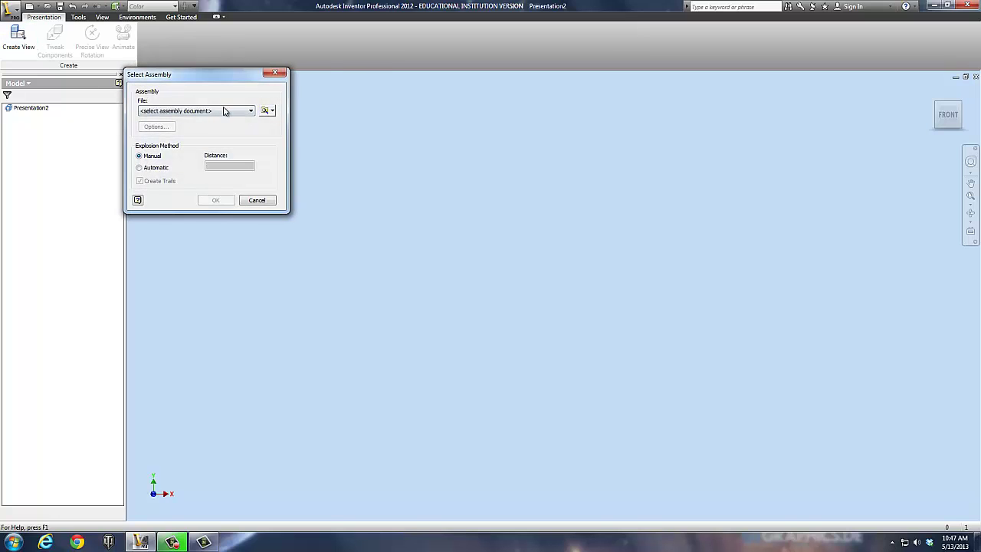
pyautogui.click(265, 110)
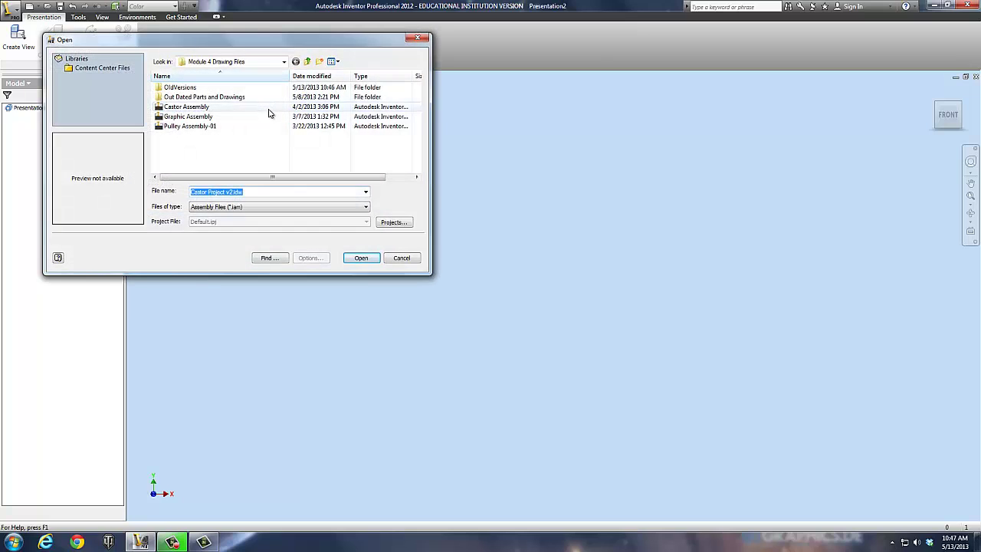
pyautogui.click(191, 108)
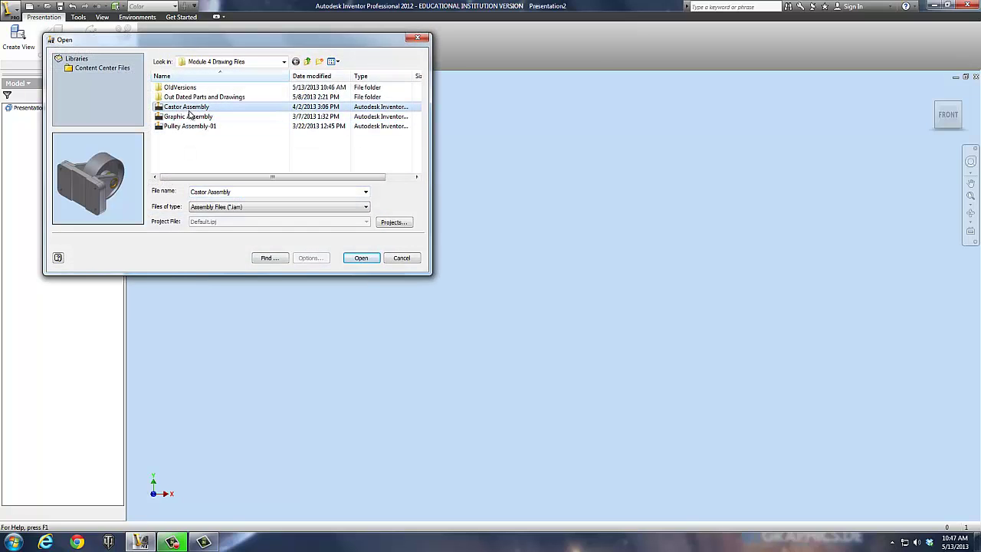
pyautogui.click(186, 112)
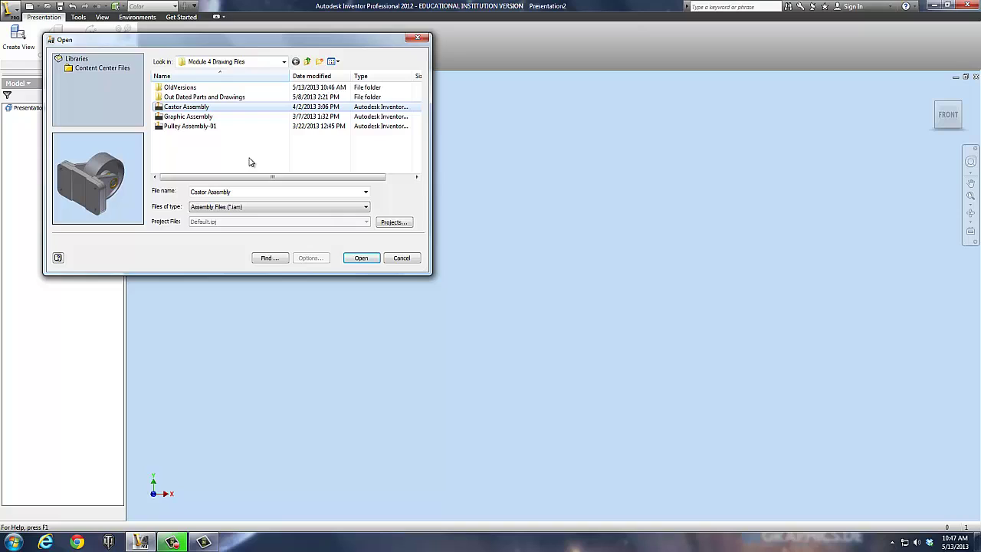
pyautogui.click(361, 259)
pyautogui.click(361, 258)
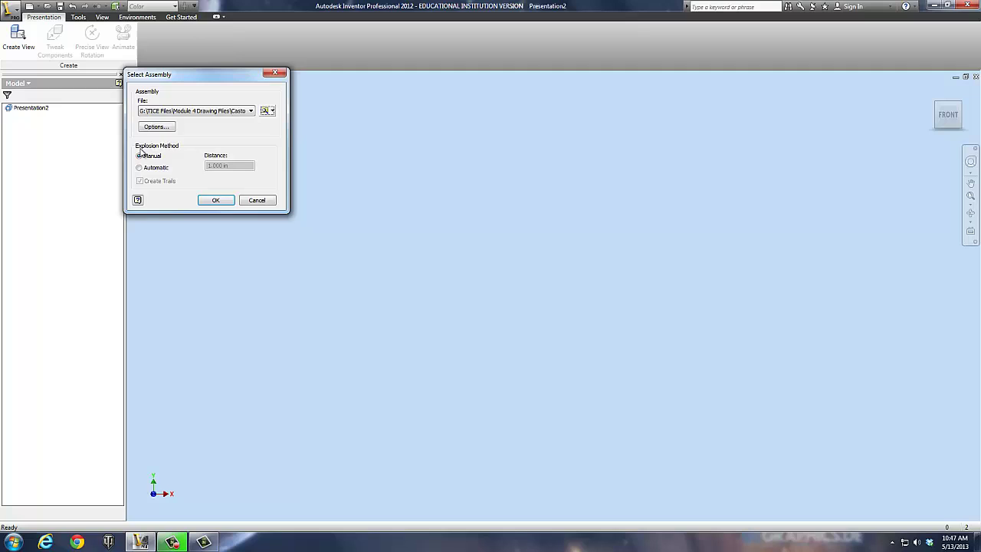
# - Keep the default file options and load it as a Manual explosion with trails
pyautogui.click(156, 127)
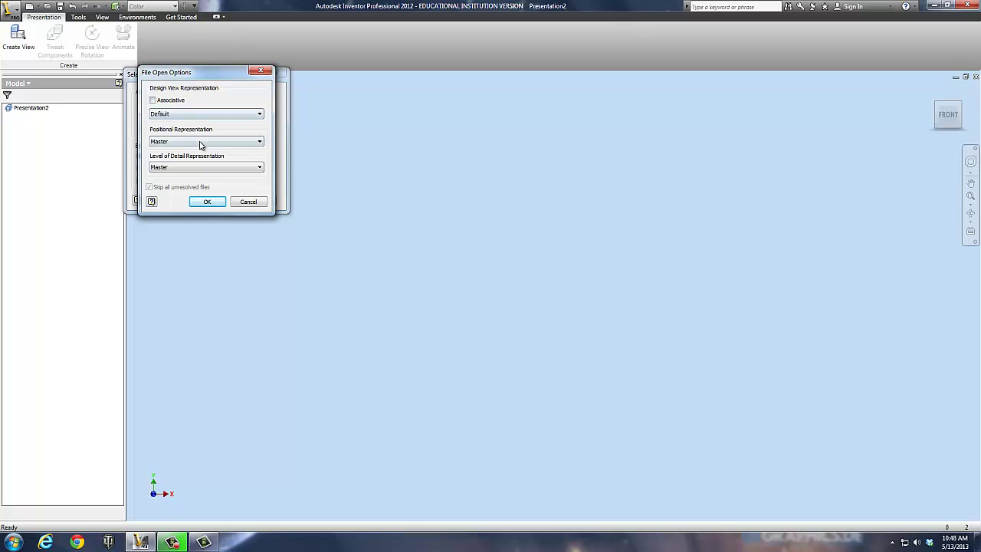
pyautogui.click(211, 204)
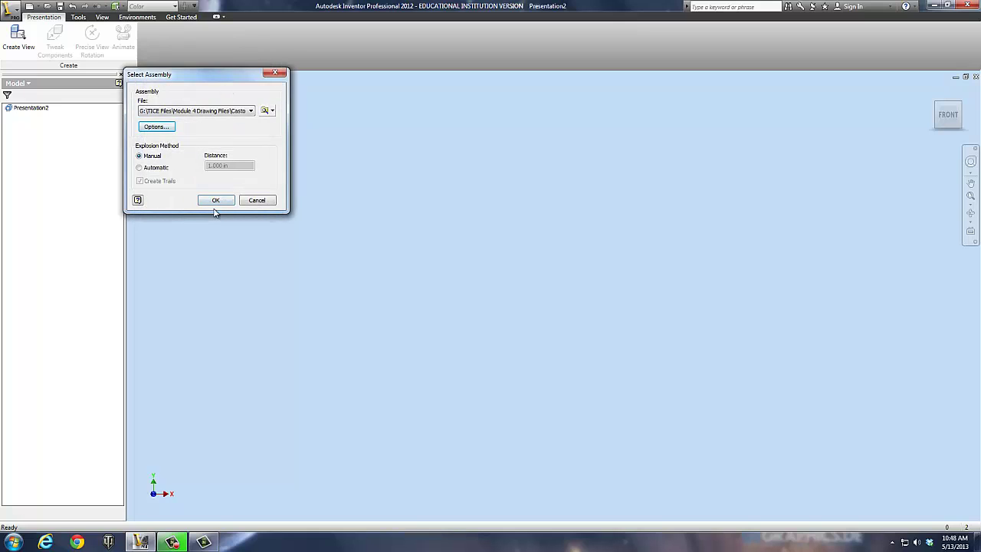
pyautogui.click(215, 203)
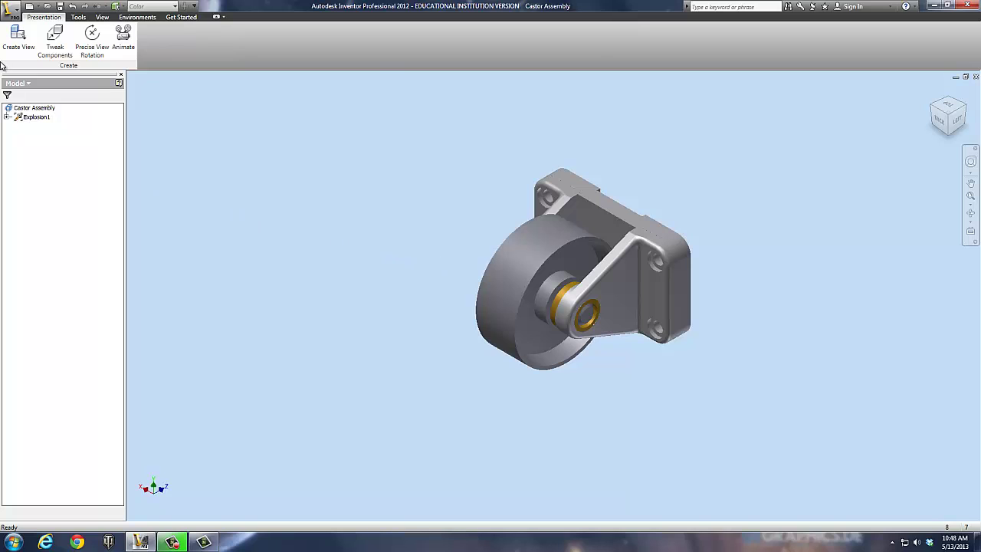
# - Rotate the castor to a corner view with the ViewCube and start Tweak Components
pyautogui.click(949, 102)
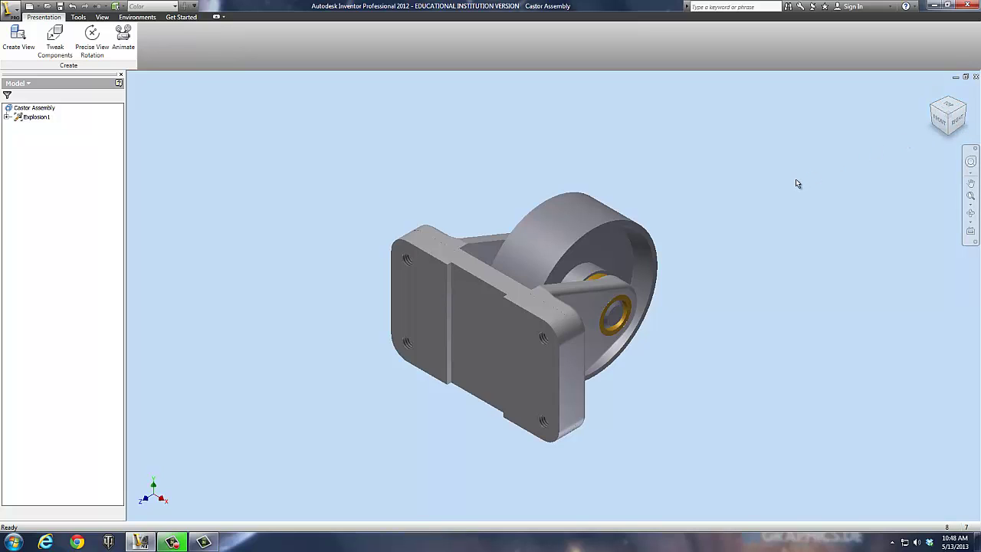
pyautogui.scroll(-5, 796, 183)
pyautogui.scroll(3, 790, 186)
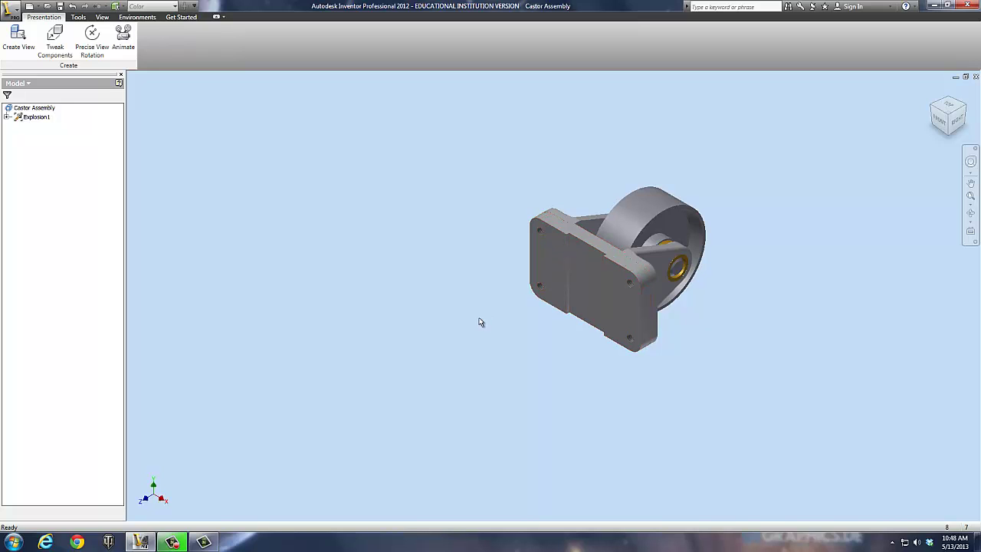
pyautogui.click(54, 34)
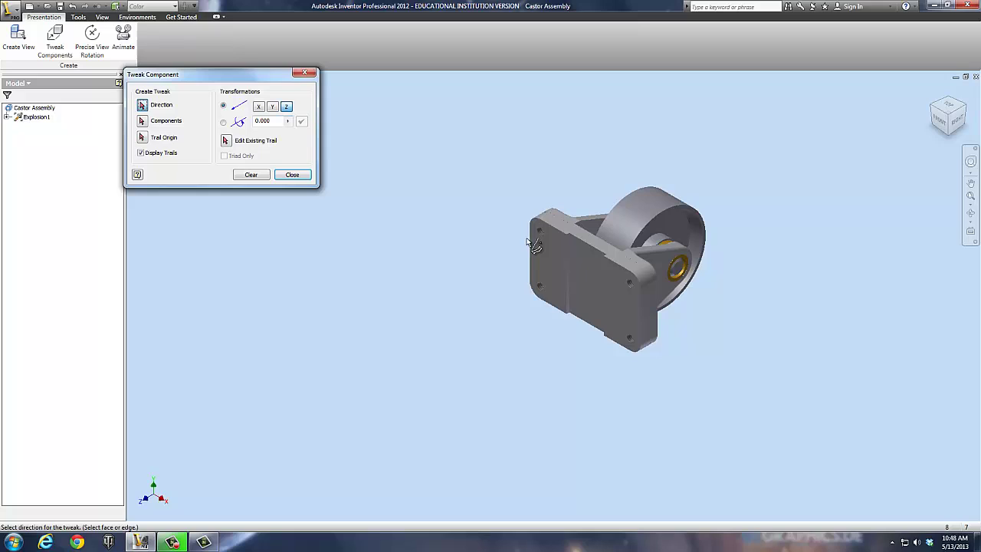
# - Tweak the base plate 3.125796 along Z away from the castor, leaving a trail line
pyautogui.click(553, 259)
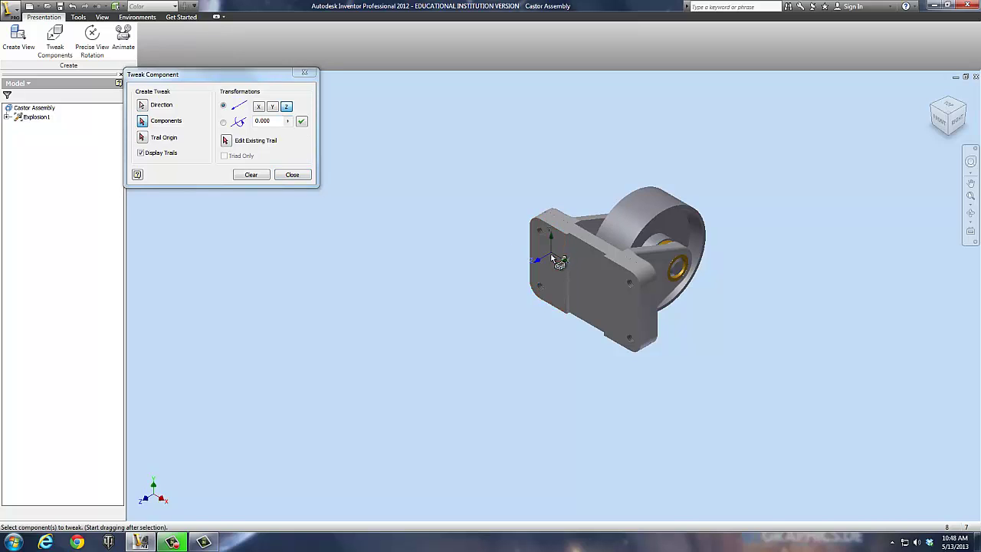
pyautogui.click(545, 259)
pyautogui.click(287, 108)
pyautogui.moveTo(550, 270); pyautogui.dragTo(463, 302)
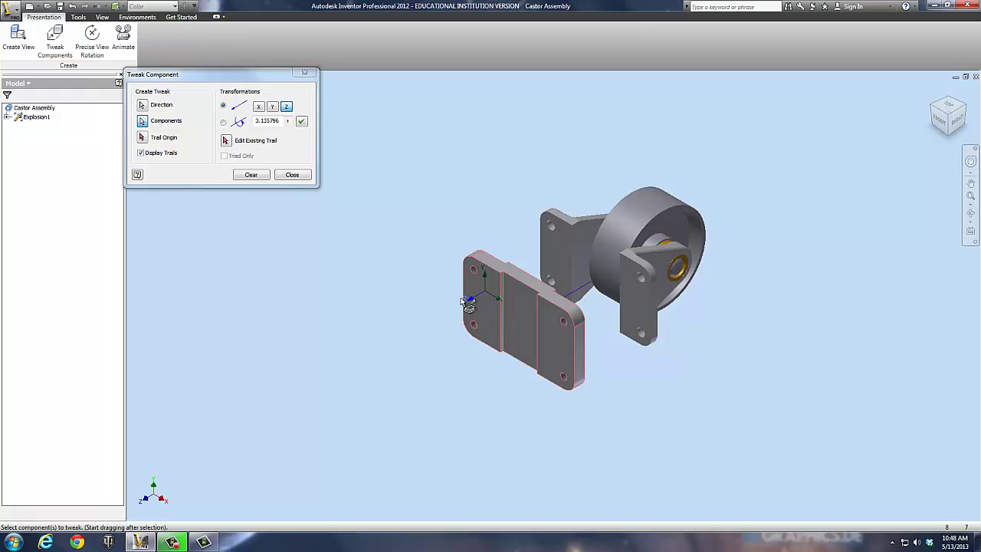
pyautogui.click(142, 138)
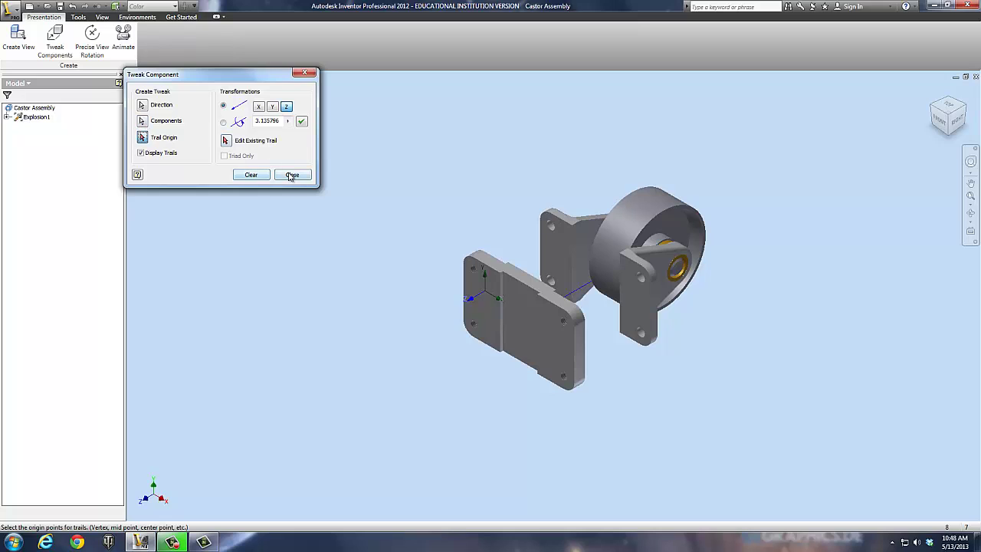
pyautogui.click(252, 175)
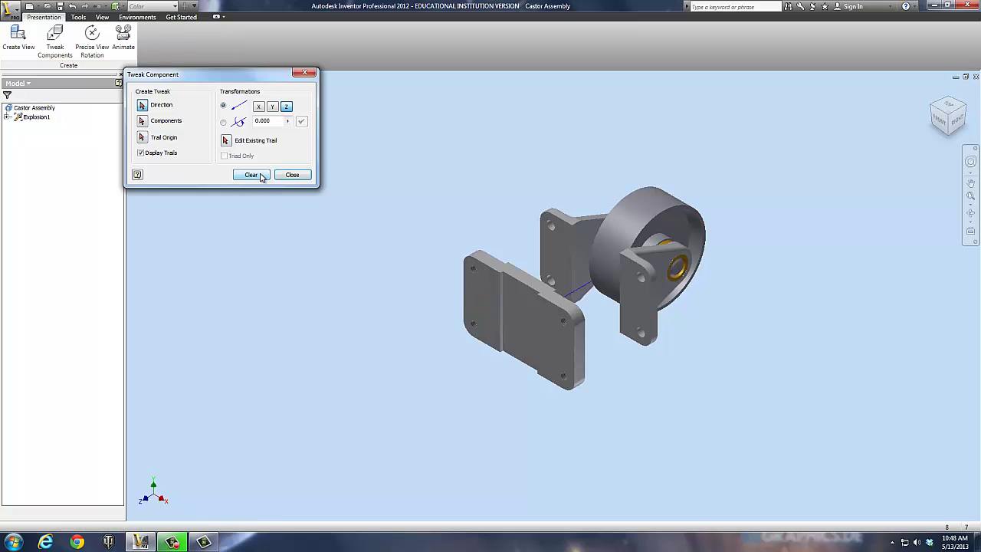
# - Pull the front support bracket 3.4421454 along Z away from the wheel
pyautogui.click(966, 111)
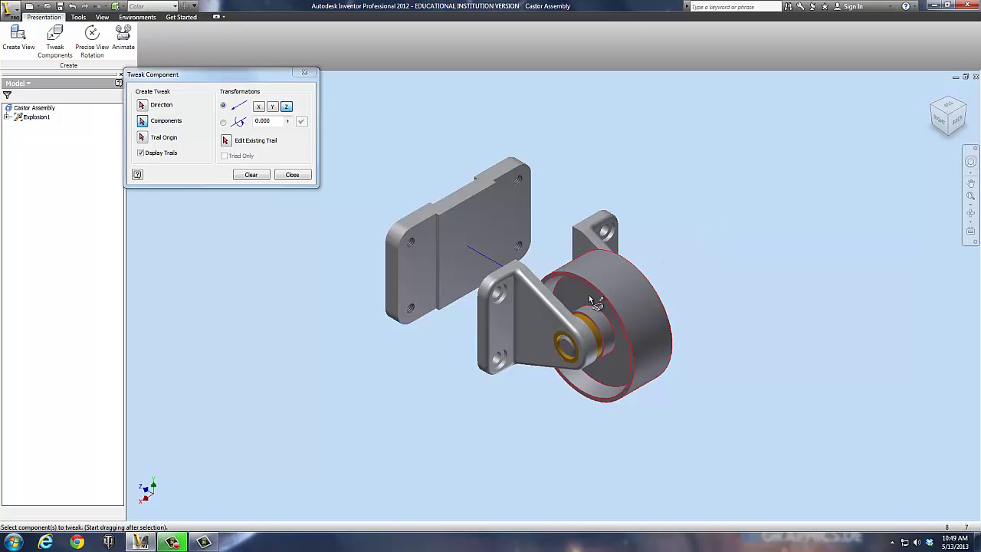
pyautogui.click(531, 334)
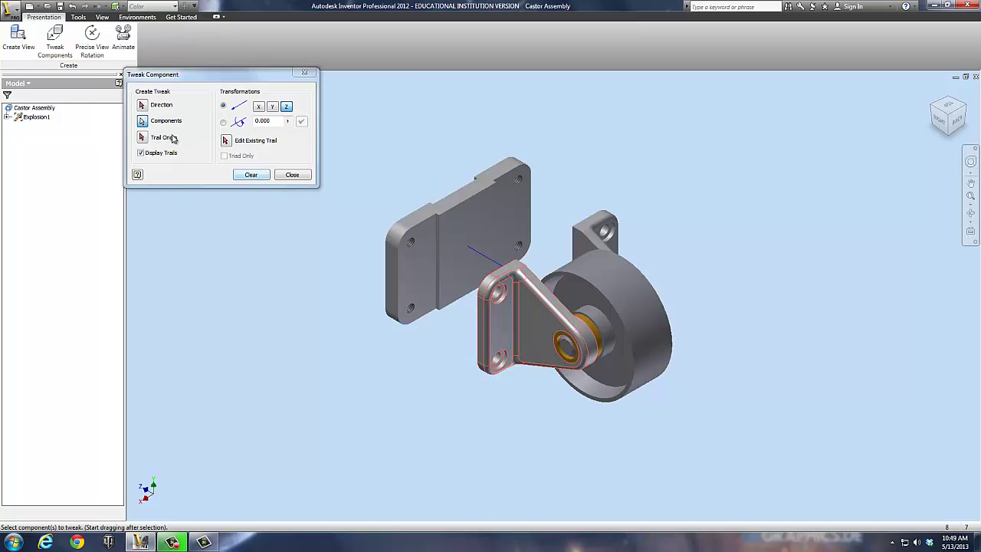
pyautogui.click(251, 175)
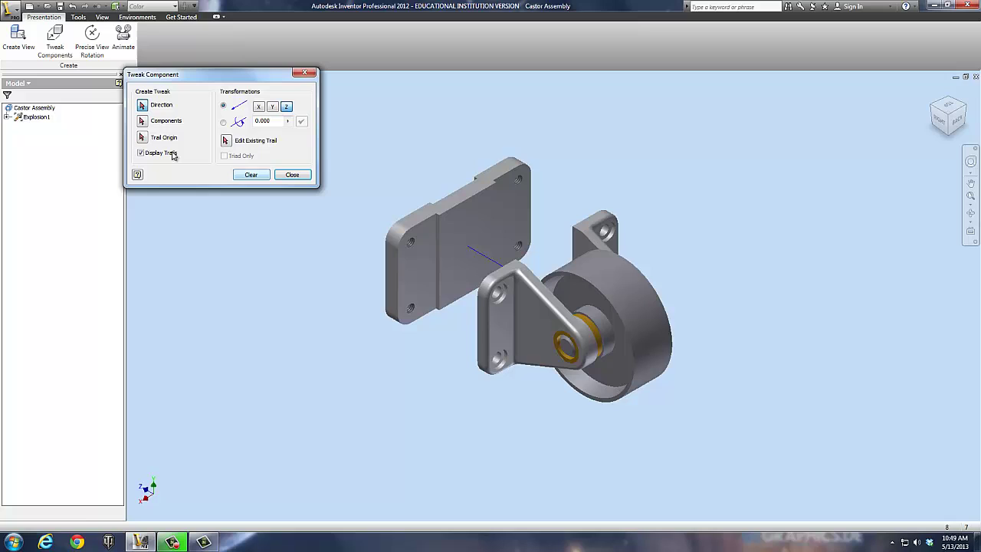
pyautogui.click(537, 333)
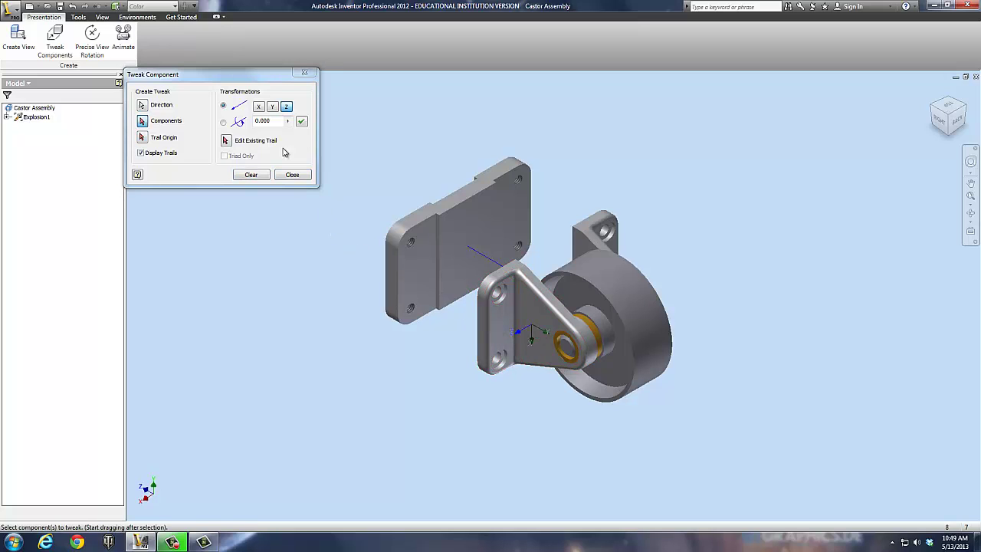
pyautogui.moveTo(520, 335); pyautogui.dragTo(375, 382)
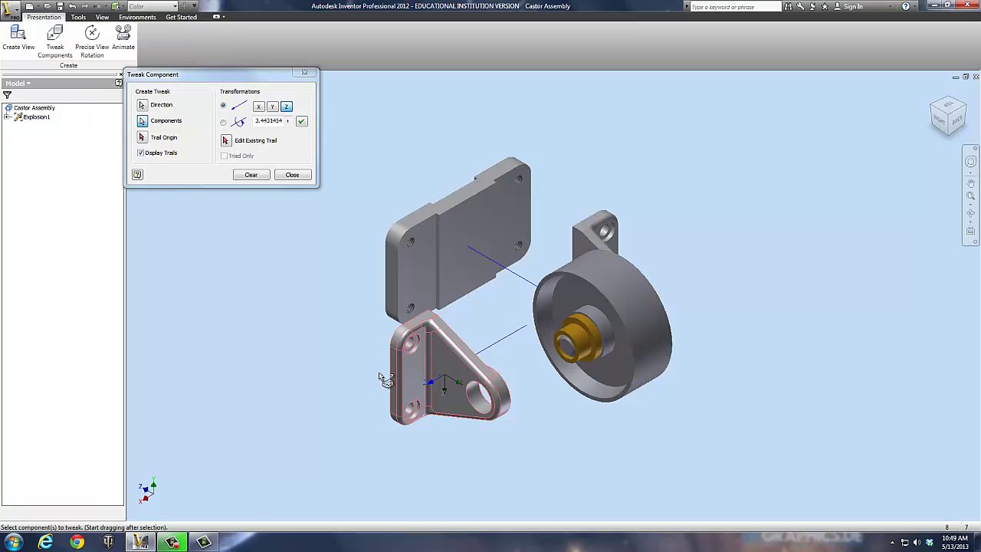
# - Slide the gold hub bushing 2.300741 along Z out of the wheel toward the bracket
pyautogui.click(253, 177)
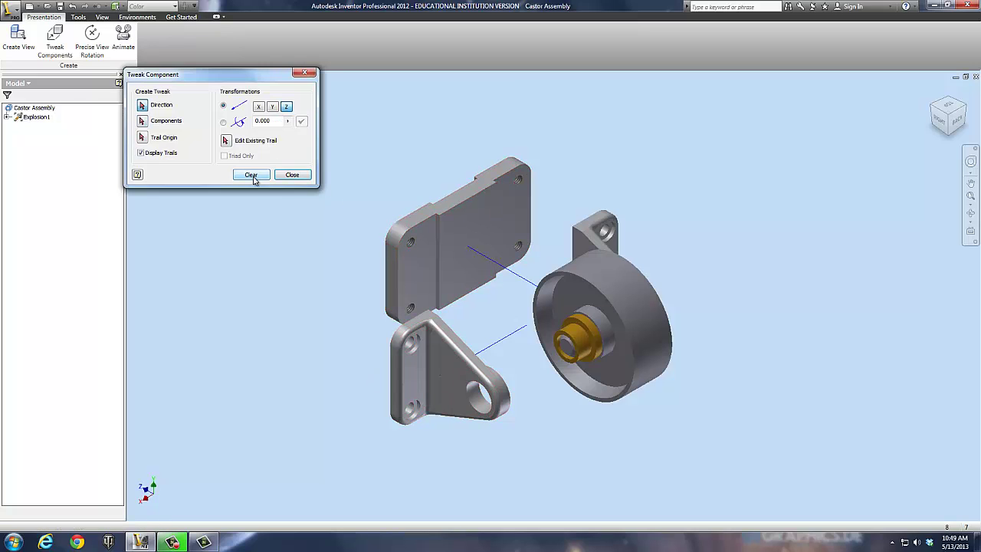
pyautogui.click(588, 351)
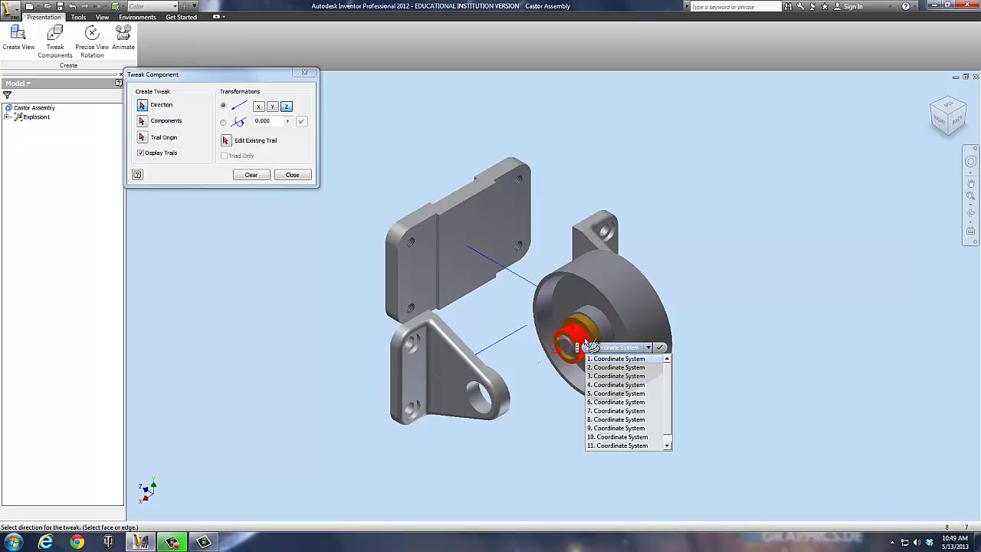
pyautogui.moveTo(587, 342); pyautogui.dragTo(506, 376)
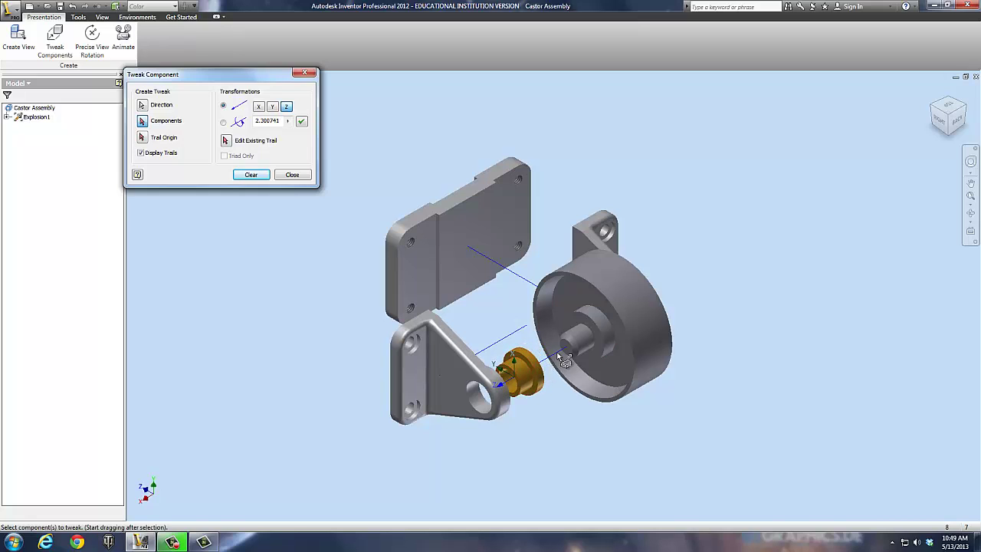
pyautogui.click(967, 108)
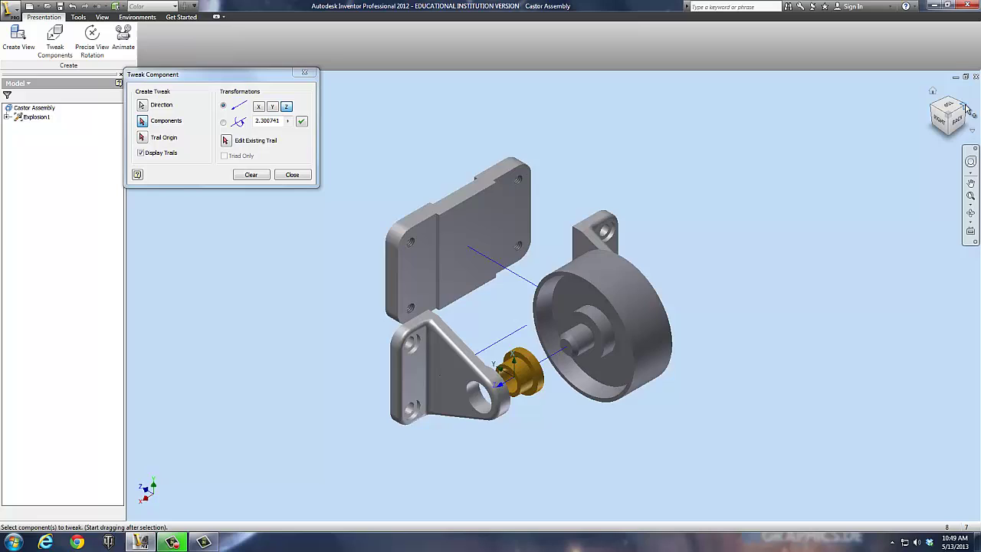
# - Drag the second support bracket along Z to the lower right
pyautogui.click(257, 176)
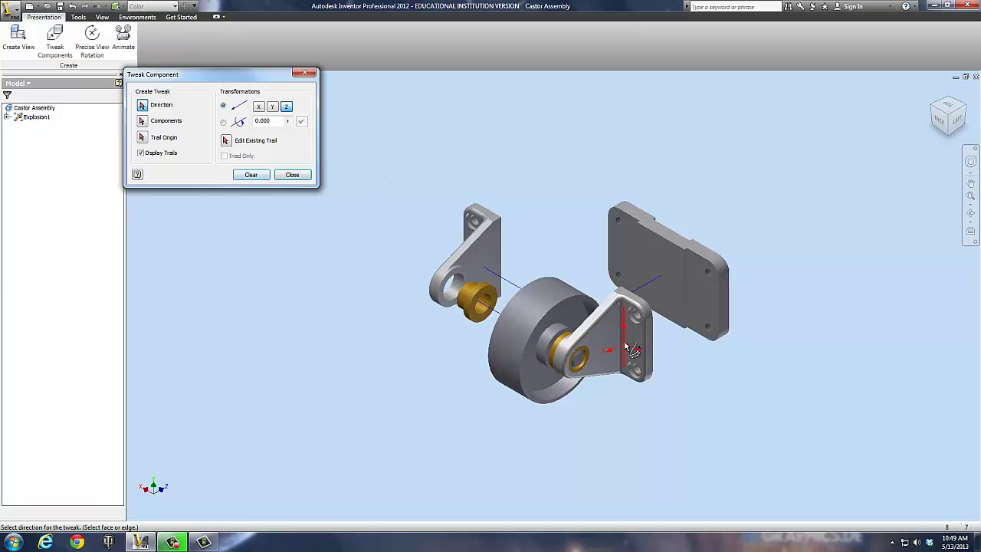
pyautogui.click(609, 342)
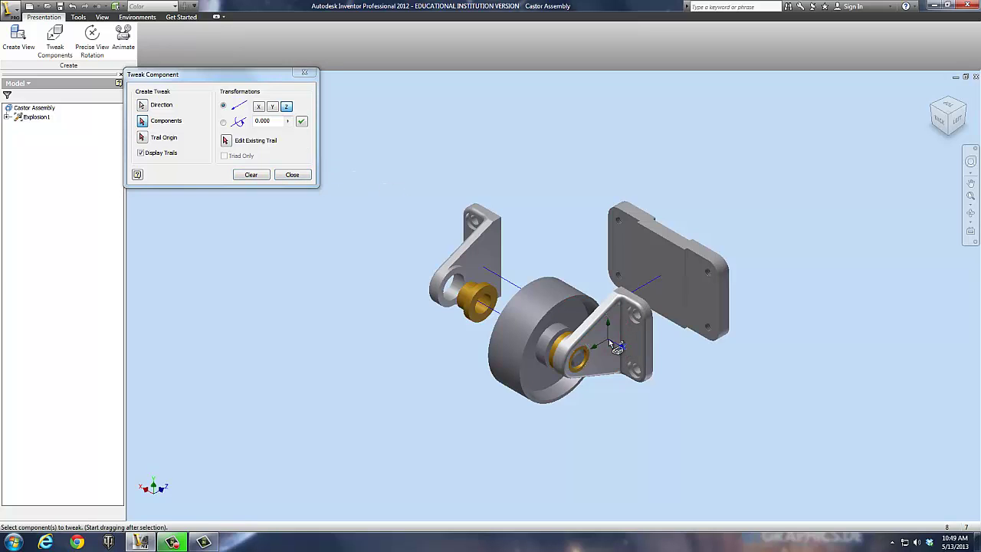
pyautogui.click(611, 342)
pyautogui.moveTo(610, 342); pyautogui.dragTo(705, 423)
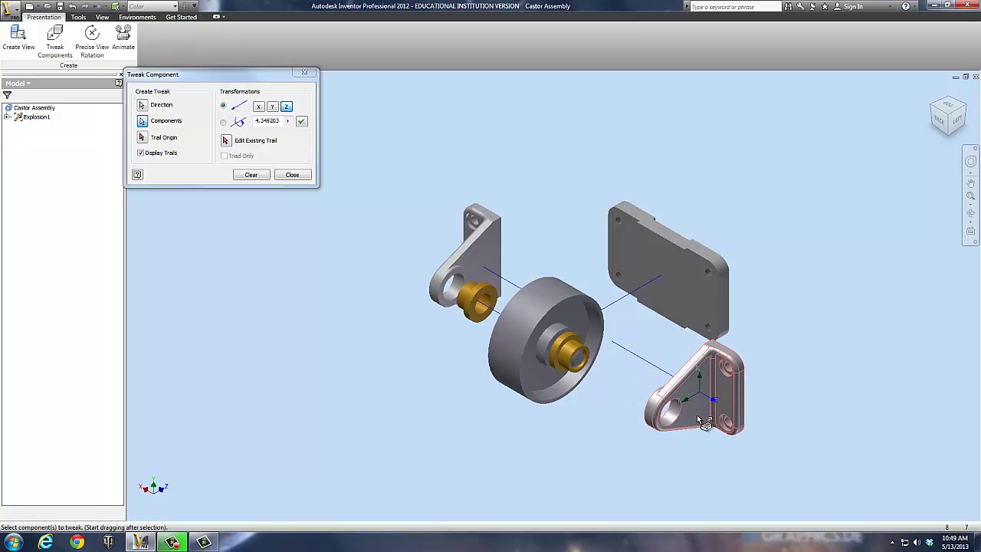
pyautogui.click(256, 179)
# - Slide the second bushing 3.086164 along Z out of the wheel toward that bracket
pyautogui.click(550, 349)
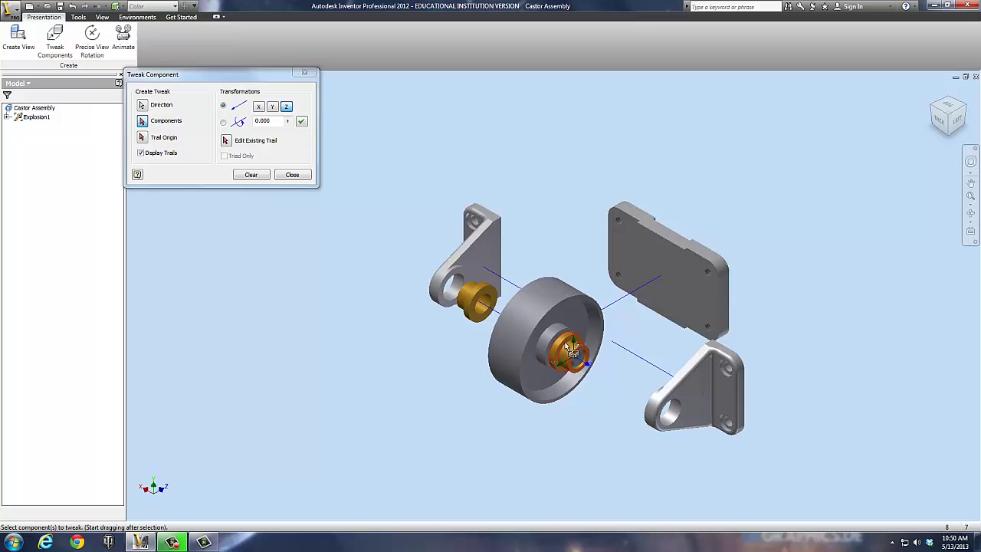
pyautogui.moveTo(571, 348); pyautogui.dragTo(652, 402)
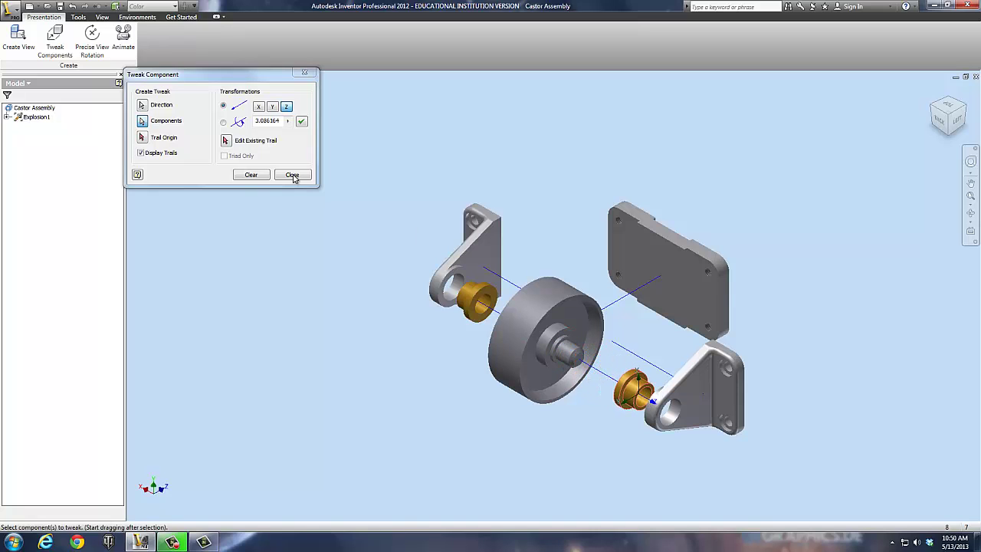
pyautogui.click(256, 175)
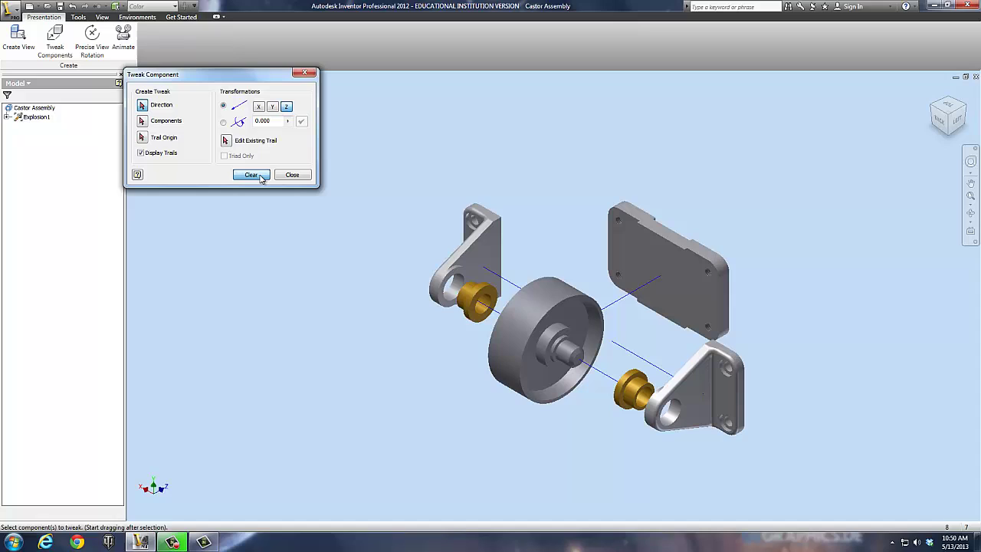
# - Slide the axle along Z out of the wheel toward the right bushing
pyautogui.click(567, 354)
pyautogui.moveTo(568, 354); pyautogui.dragTo(600, 390)
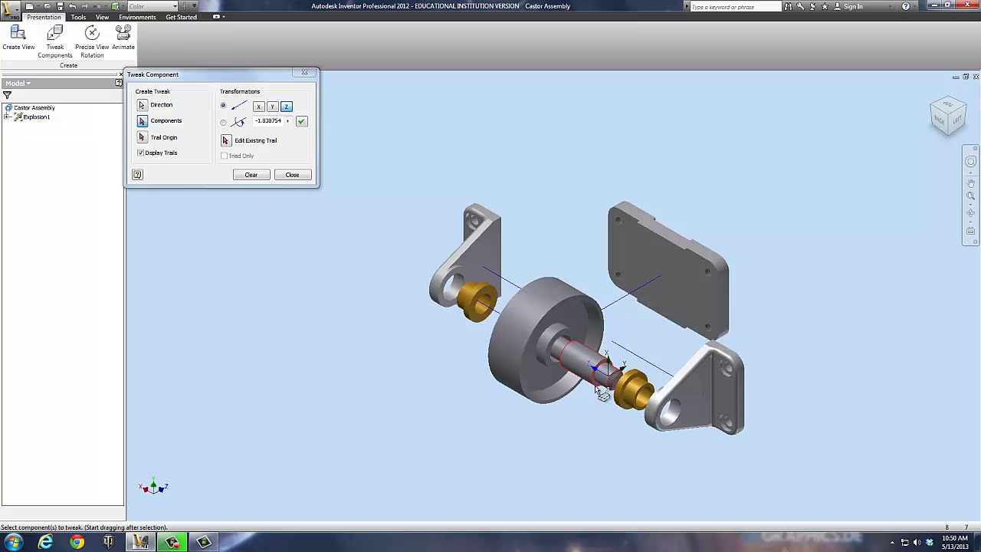
pyautogui.click(253, 175)
# - Shift the wheel along Z toward the left bushing
pyautogui.click(514, 323)
pyautogui.moveTo(514, 324); pyautogui.dragTo(486, 318)
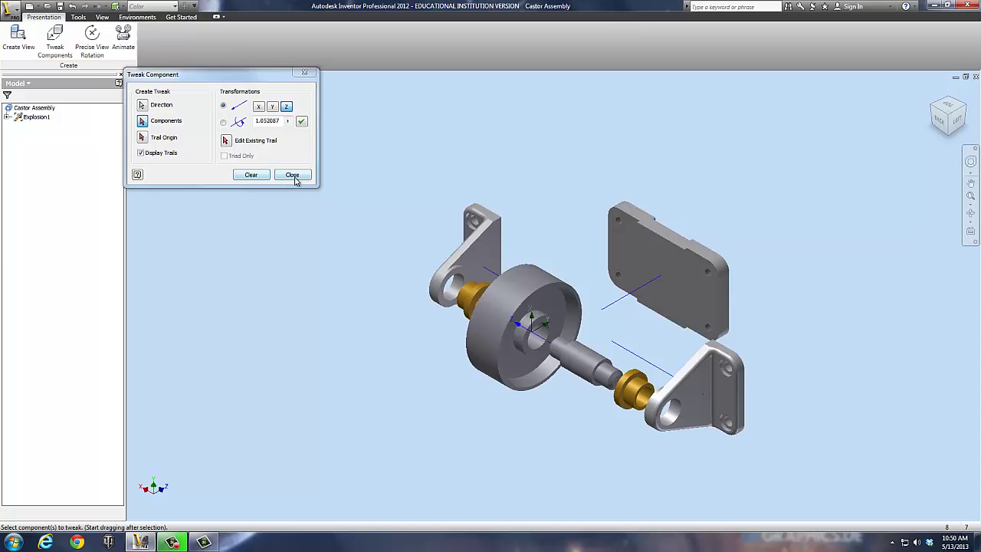
pyautogui.click(257, 178)
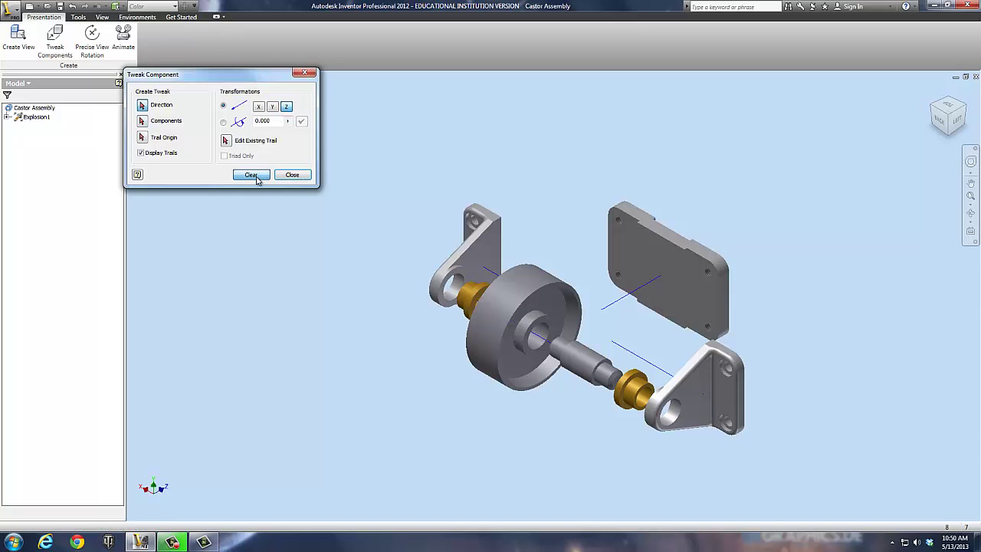
# - Close Tweak Component and review the exploded castor in front and home isometric views
pyautogui.click(281, 175)
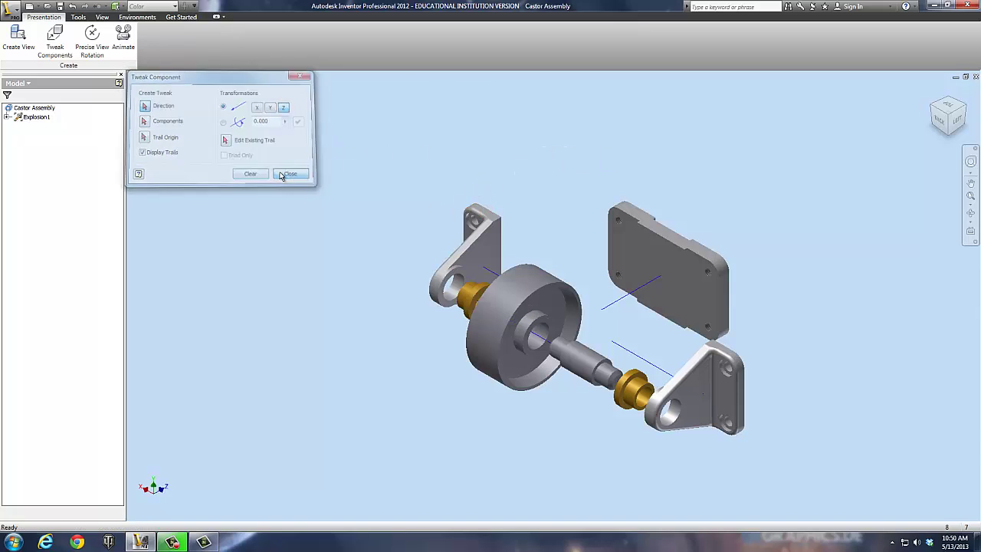
pyautogui.click(950, 112)
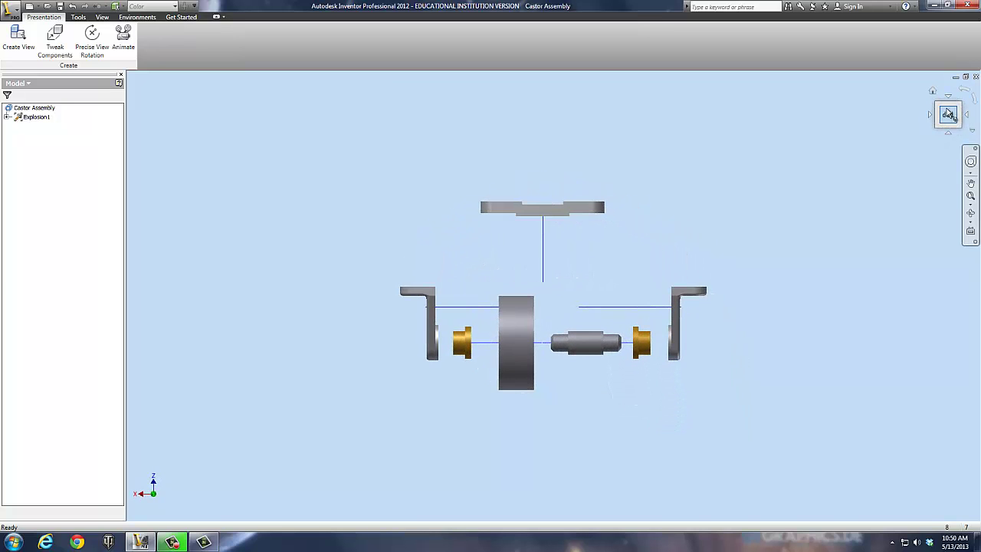
pyautogui.click(932, 91)
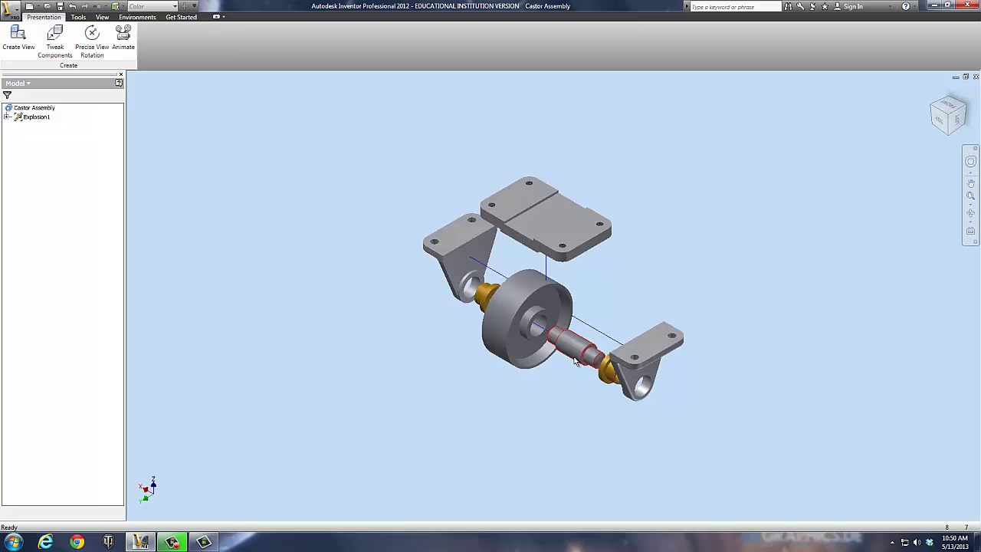
pyautogui.scroll(-2, 529, 345)
pyautogui.scroll(4, 509, 340)
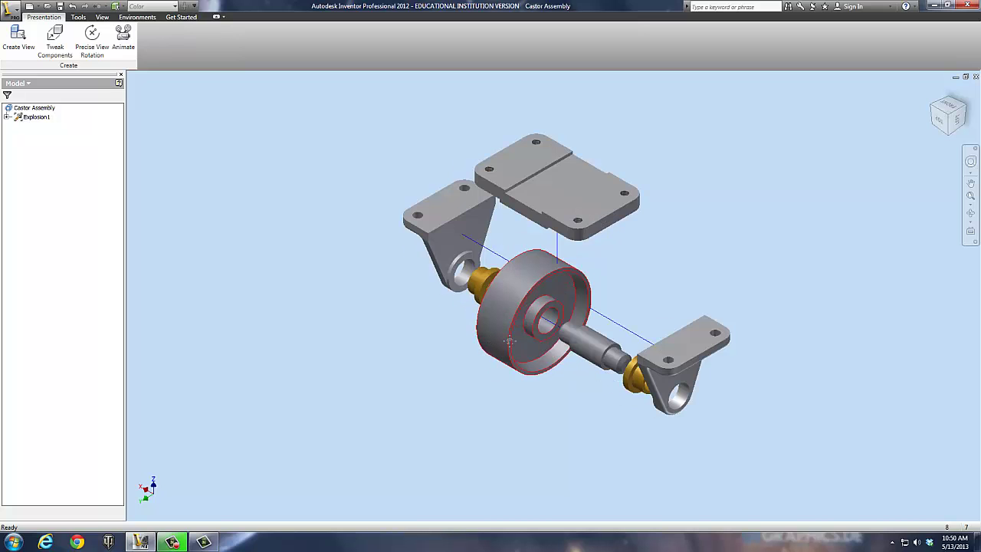
pyautogui.moveTo(509, 340); pyautogui.dragTo(478, 335, button='middle')
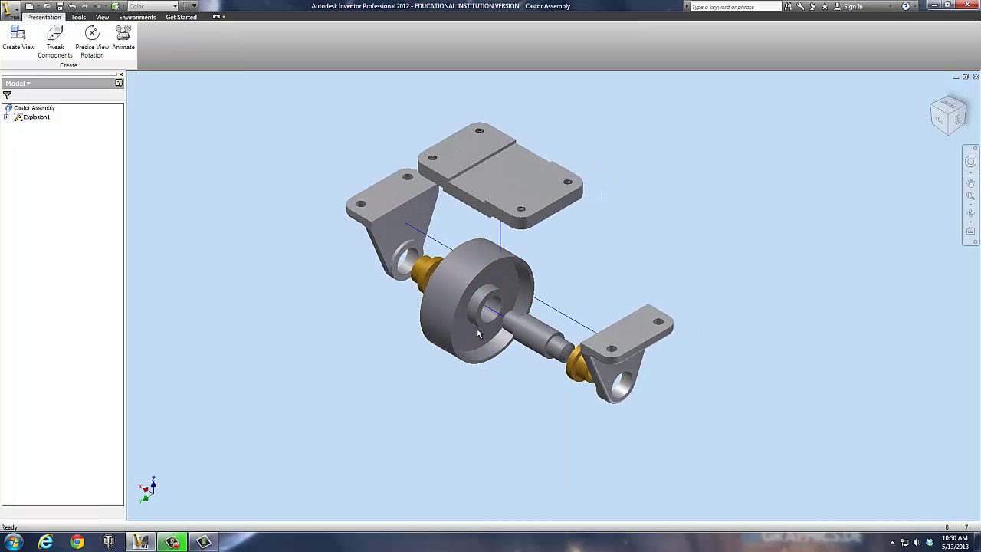